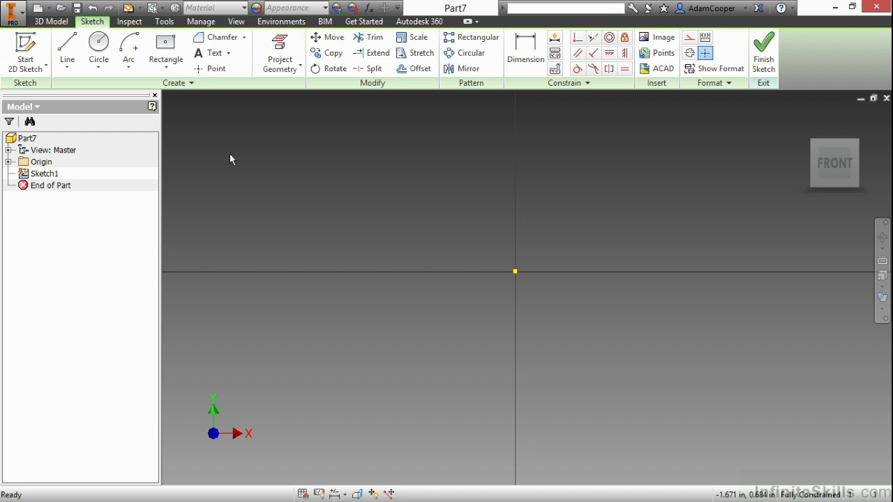
Draw a two-point-center rectangle centred on the origin, with its corner placed up and to the left
{"action": "left_click", "coordinate": [168, 68]}
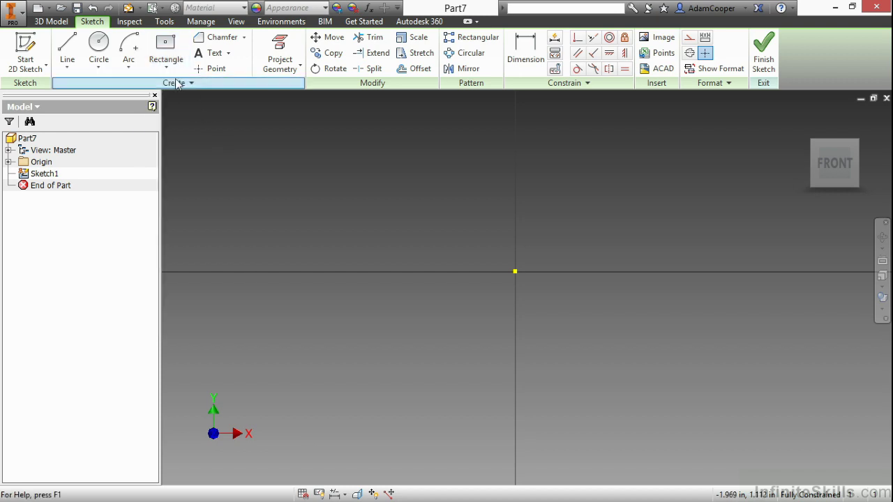
{"action": "left_click", "coordinate": [168, 67]}
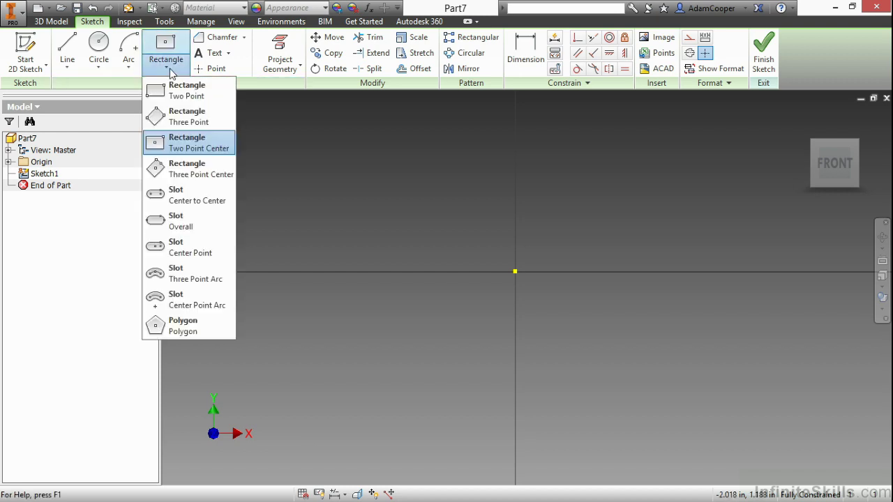
{"action": "left_click", "coordinate": [200, 147]}
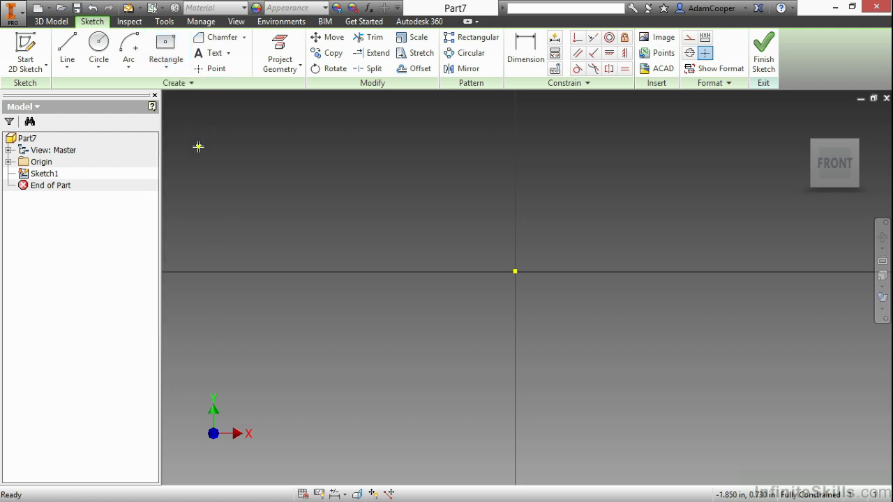
{"action": "left_click", "coordinate": [514, 271]}
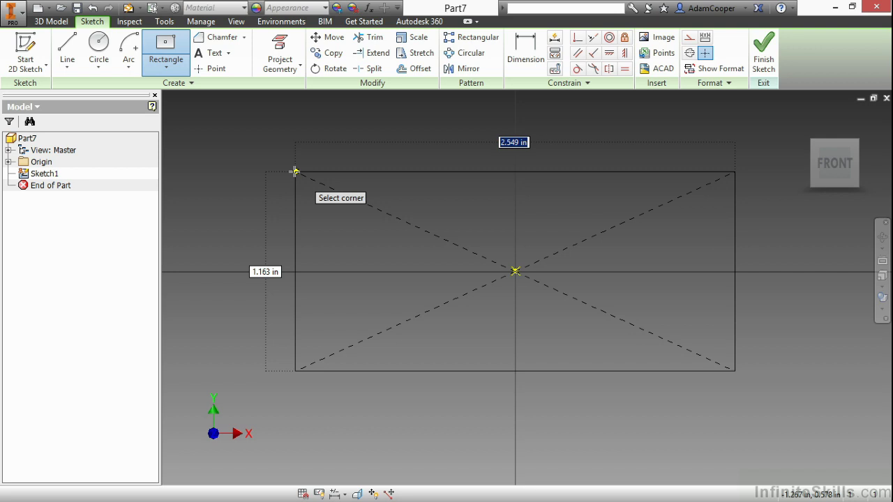
{"action": "left_click", "coordinate": [290, 169]}
{"action": "right_click", "coordinate": [358, 234]}
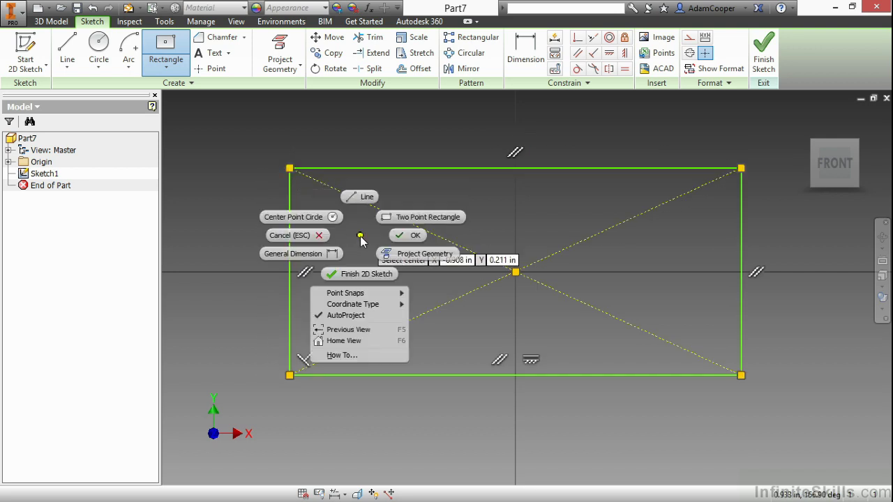
{"action": "left_click", "coordinate": [404, 238]}
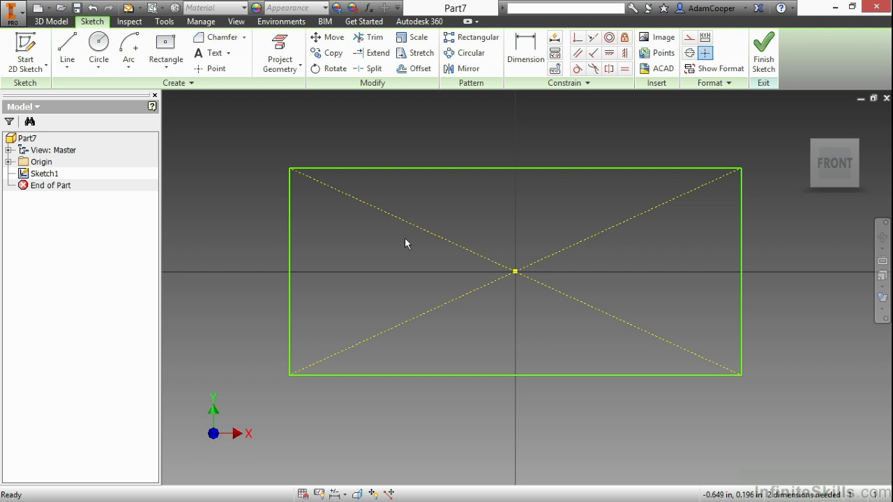
{"action": "middle_click_drag", "start_coordinate": [470, 216], "coordinate": [452, 296]}
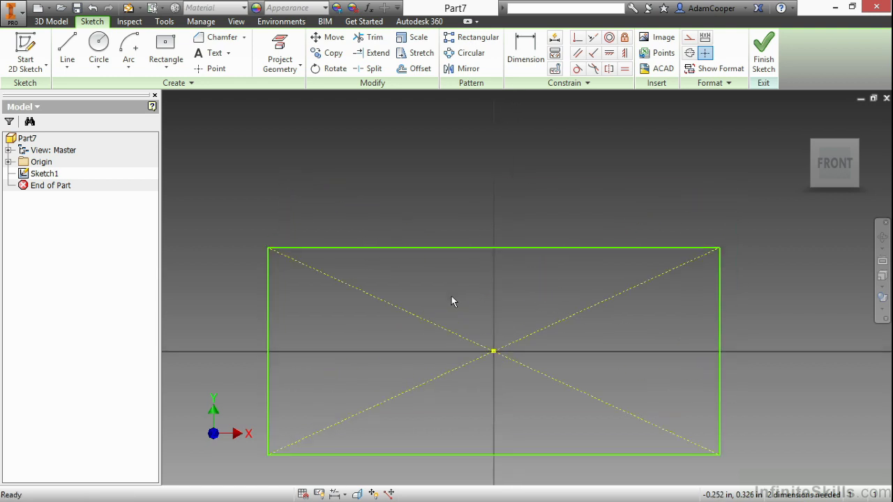
{"action": "scroll", "coordinate": [425, 217], "scroll_direction": "down", "scroll_amount": 3}
{"action": "middle_click_drag", "start_coordinate": [399, 174], "coordinate": [427, 243]}
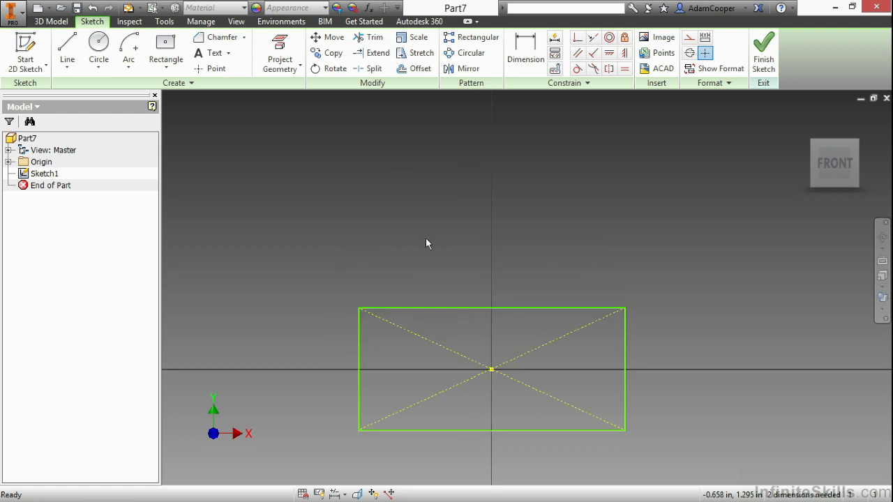
Draw a wider line outline from the rectangle's top-left corner around to its top-right corner
{"action": "right_click", "coordinate": [347, 225]}
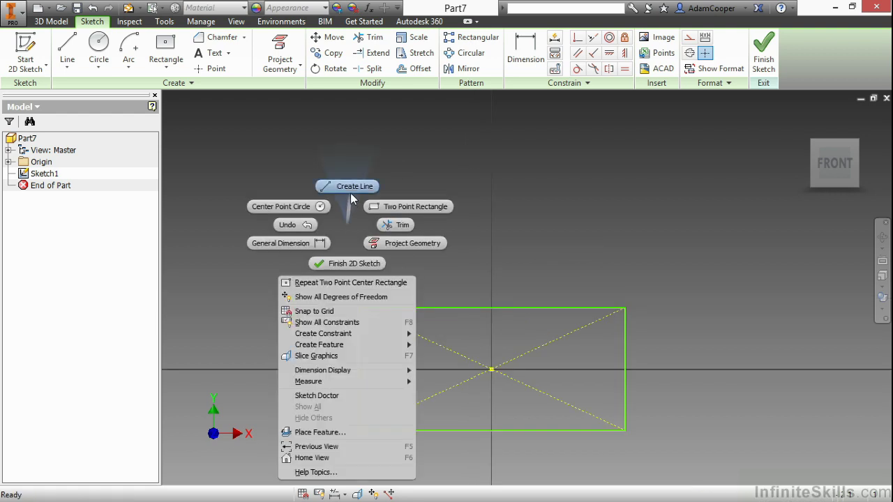
{"action": "left_click", "coordinate": [351, 195]}
{"action": "left_click", "coordinate": [359, 308]}
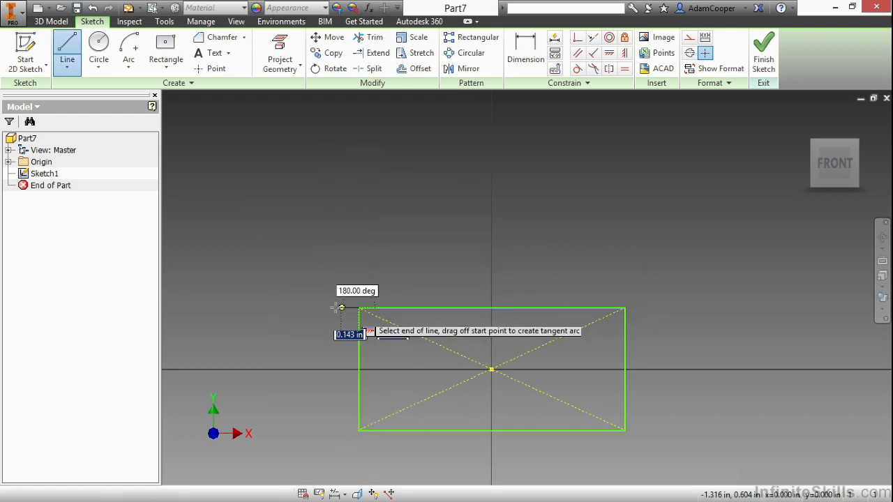
{"action": "left_click", "coordinate": [302, 308]}
{"action": "left_click", "coordinate": [302, 127]}
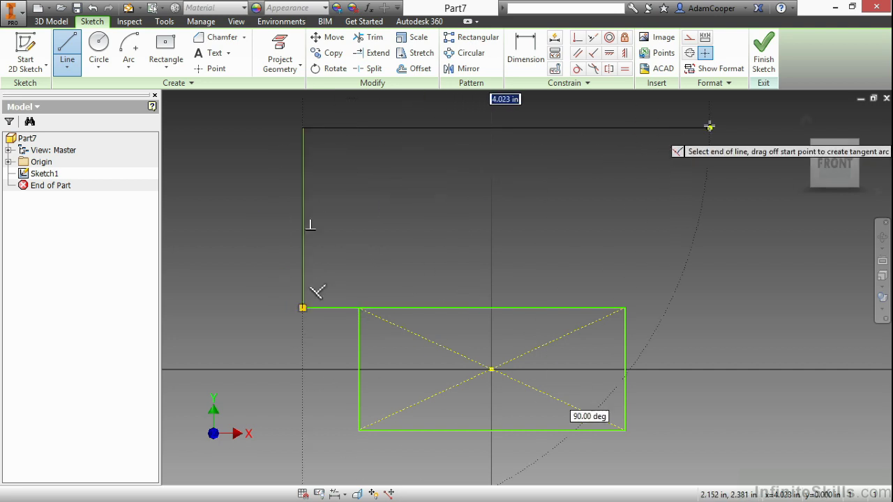
{"action": "left_click", "coordinate": [709, 128]}
{"action": "left_click", "coordinate": [708, 307]}
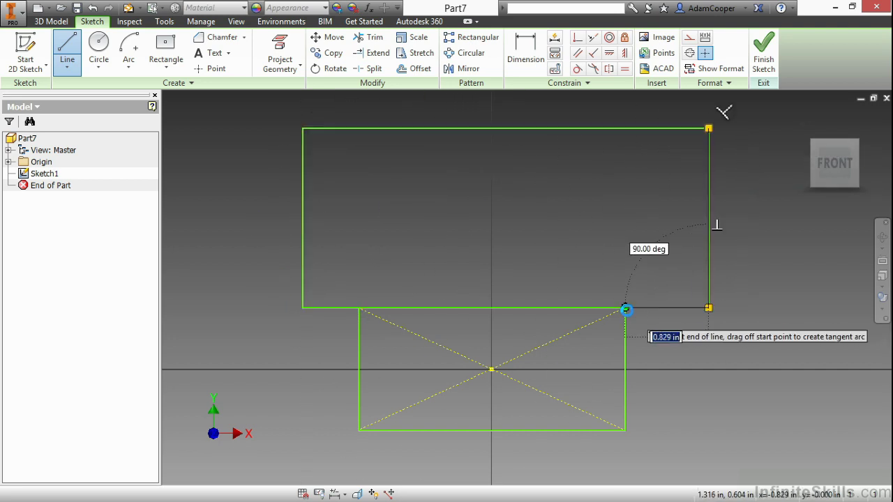
{"action": "left_click", "coordinate": [624, 308]}
{"action": "right_click", "coordinate": [518, 237]}
{"action": "left_click", "coordinate": [557, 236]}
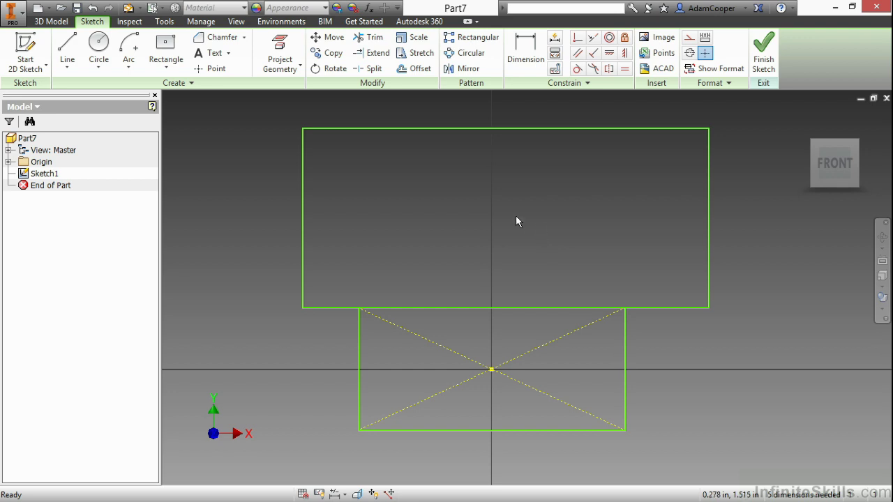
{"action": "right_click", "coordinate": [427, 208]}
Draw a construction line from the upper outline's top-left corner to its bottom-right corner
{"action": "left_click", "coordinate": [432, 171]}
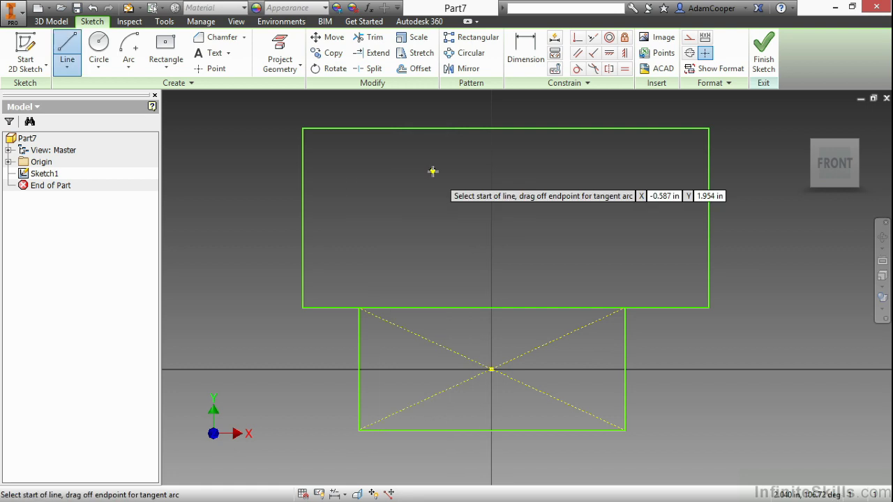
{"action": "left_click", "coordinate": [692, 40]}
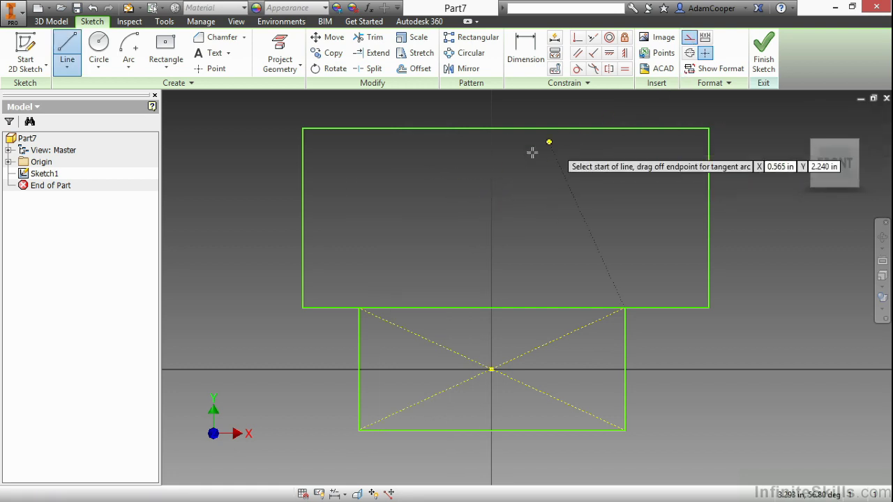
{"action": "left_click", "coordinate": [303, 129]}
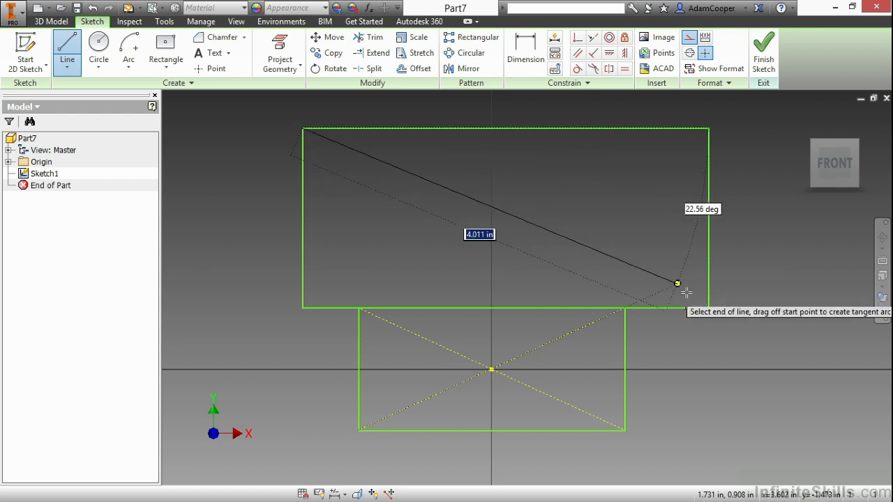
{"action": "left_click", "coordinate": [708, 308]}
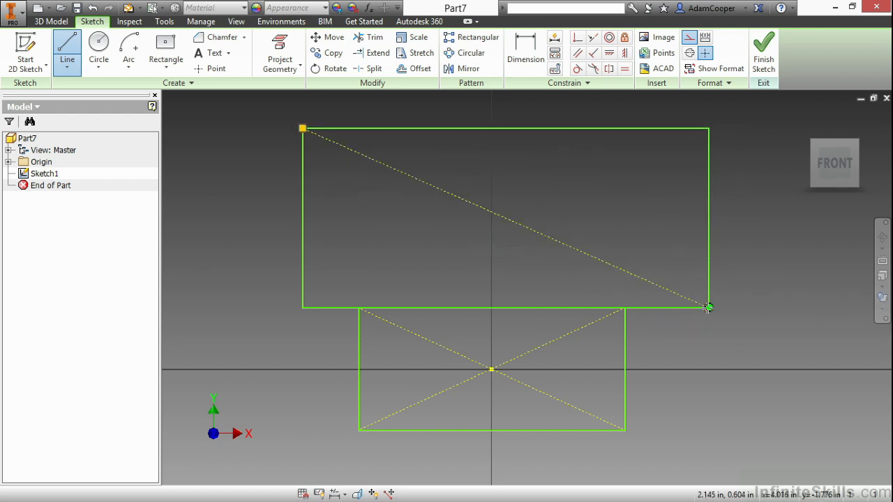
{"action": "right_click", "coordinate": [409, 242]}
{"action": "left_click", "coordinate": [450, 243]}
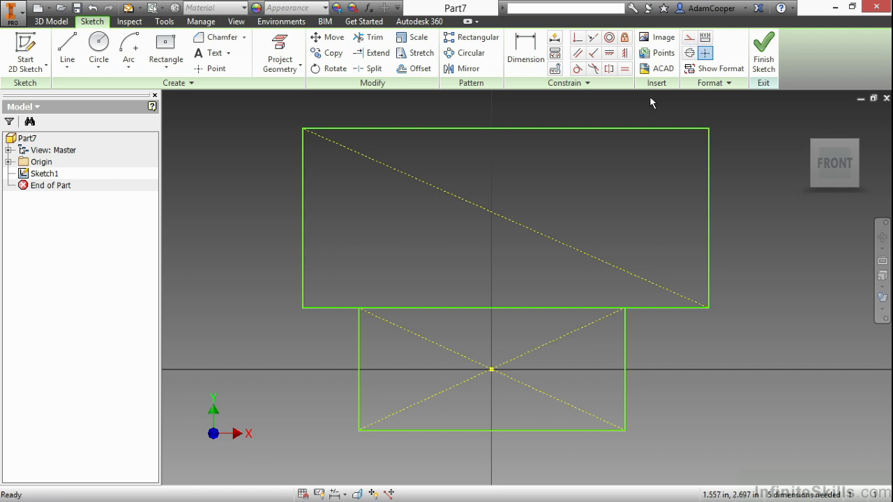
Draw a construction line from the upper outline's bottom-left corner to its top-right corner
{"action": "right_click", "coordinate": [530, 195]}
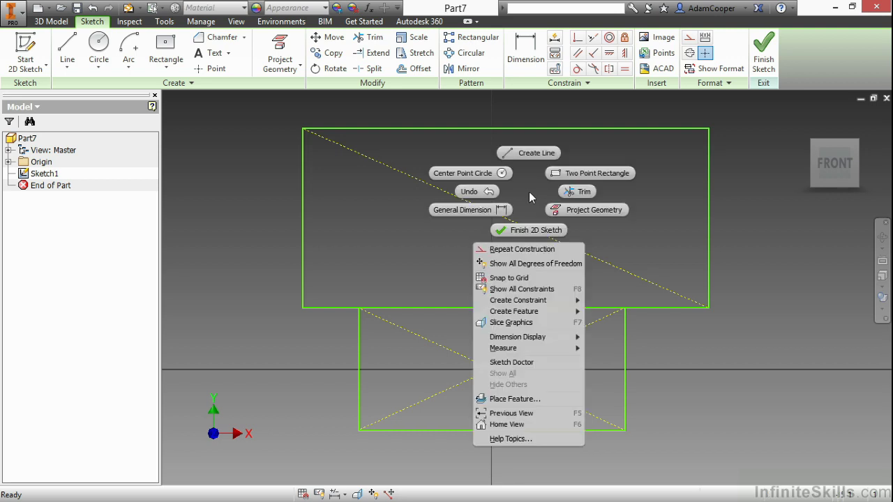
{"action": "left_click", "coordinate": [532, 155]}
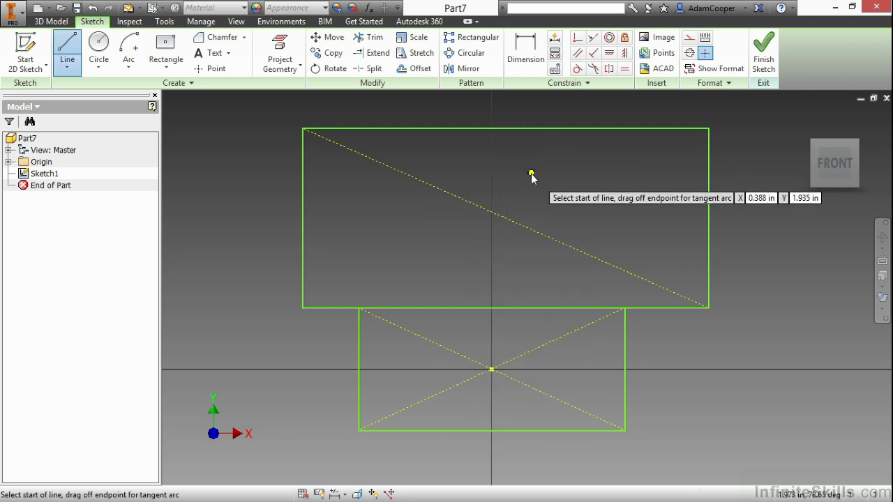
{"action": "right_click", "coordinate": [531, 175]}
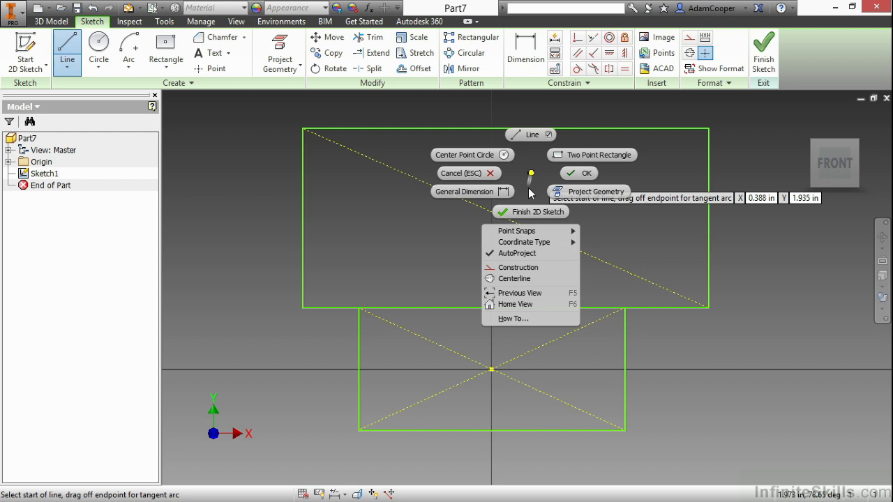
{"action": "left_click", "coordinate": [519, 267]}
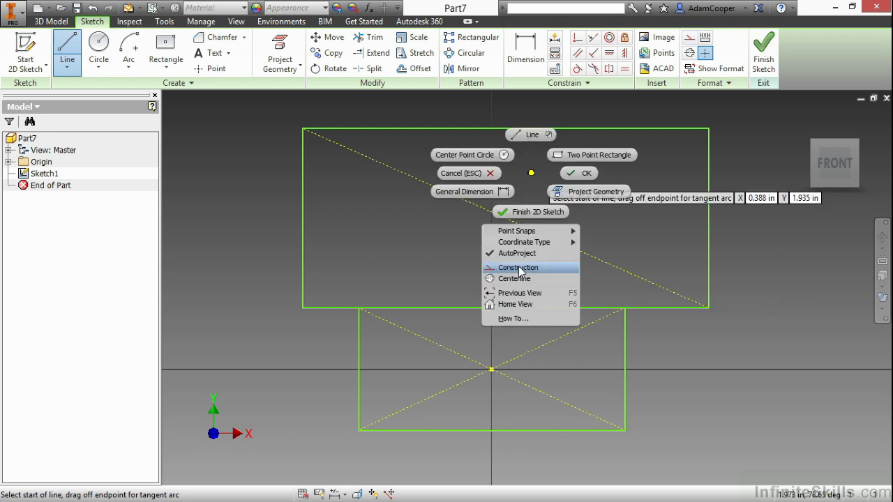
{"action": "left_click", "coordinate": [518, 268]}
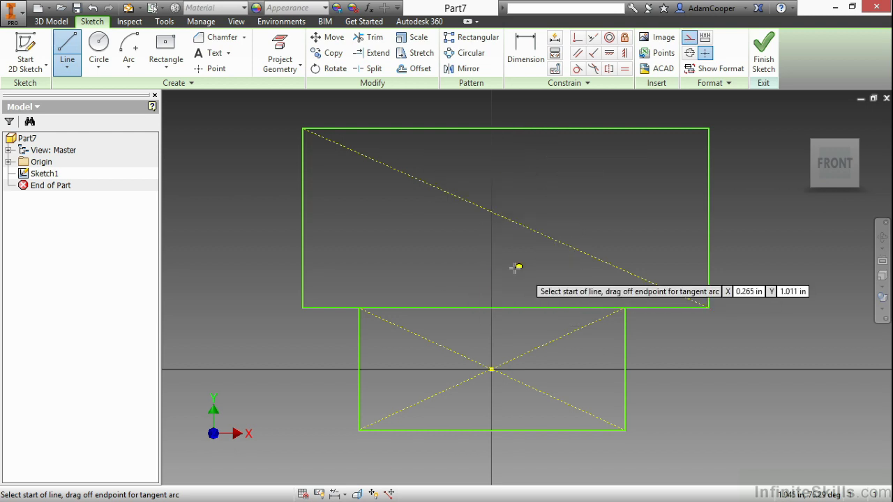
{"action": "left_click", "coordinate": [302, 308]}
{"action": "left_click", "coordinate": [707, 129]}
{"action": "key", "text": "Escape"}
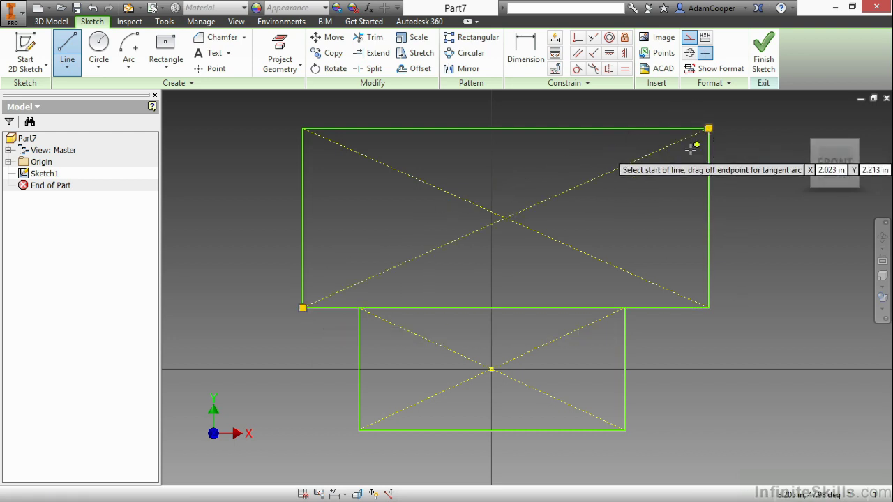
{"action": "right_click", "coordinate": [621, 201]}
{"action": "left_click", "coordinate": [666, 200]}
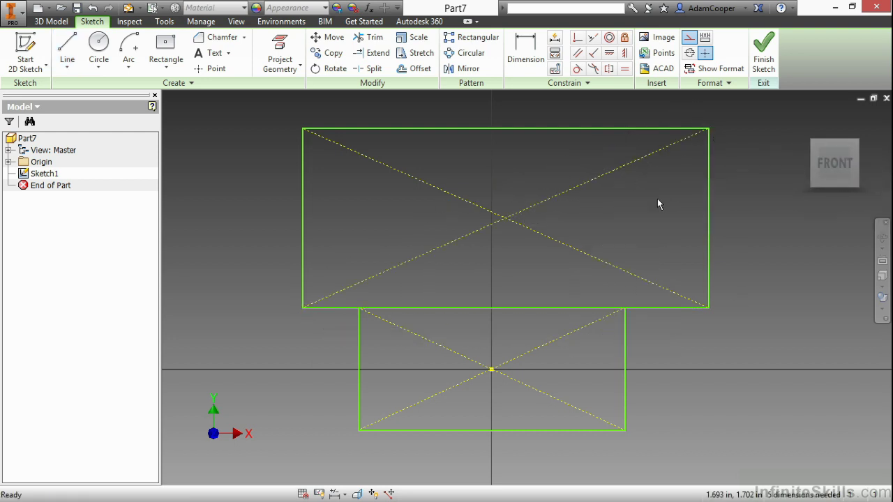
Draw a centerline-styled line from the upper outline's top edge down to its bottom edge
{"action": "right_click", "coordinate": [458, 164]}
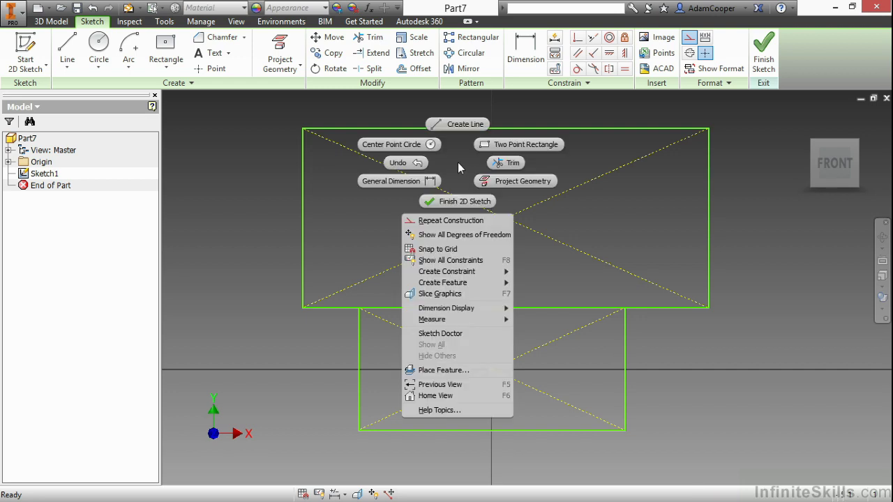
{"action": "left_click", "coordinate": [456, 124]}
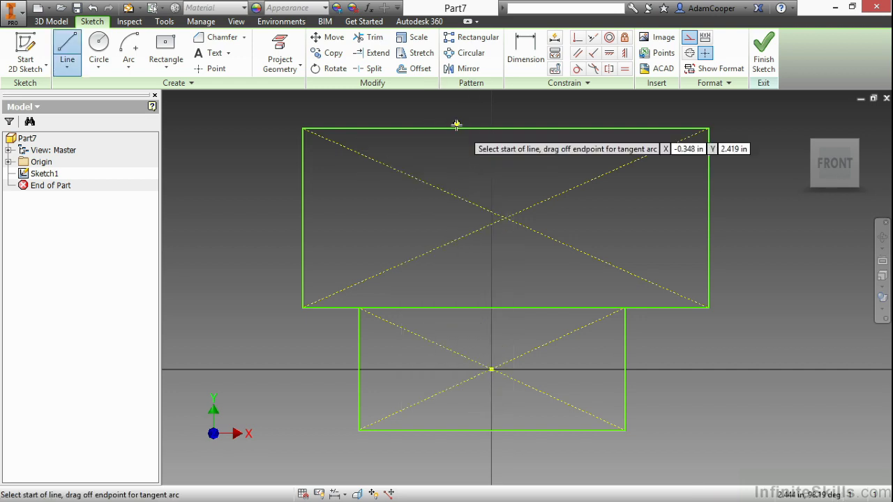
{"action": "right_click", "coordinate": [458, 154]}
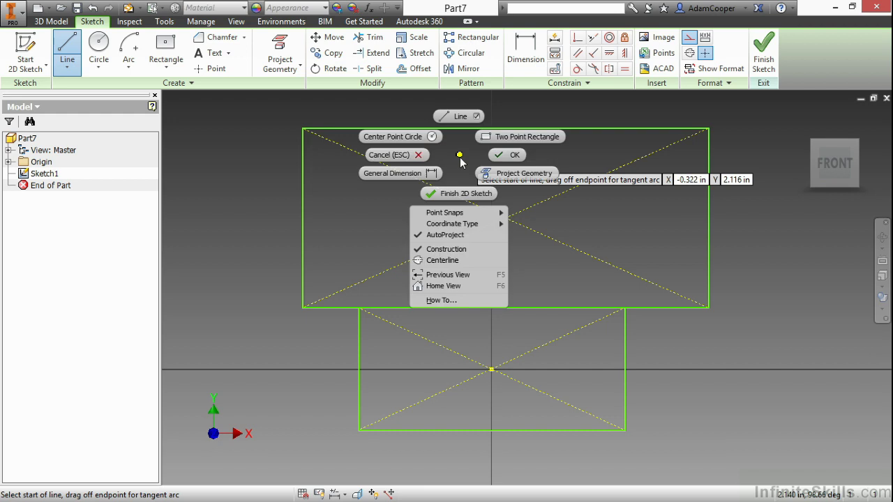
{"action": "left_click", "coordinate": [456, 260]}
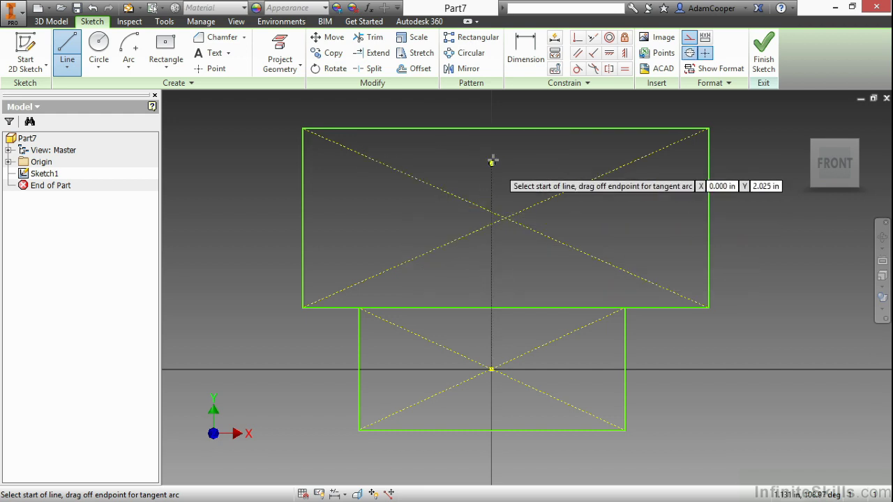
{"action": "left_click", "coordinate": [505, 128]}
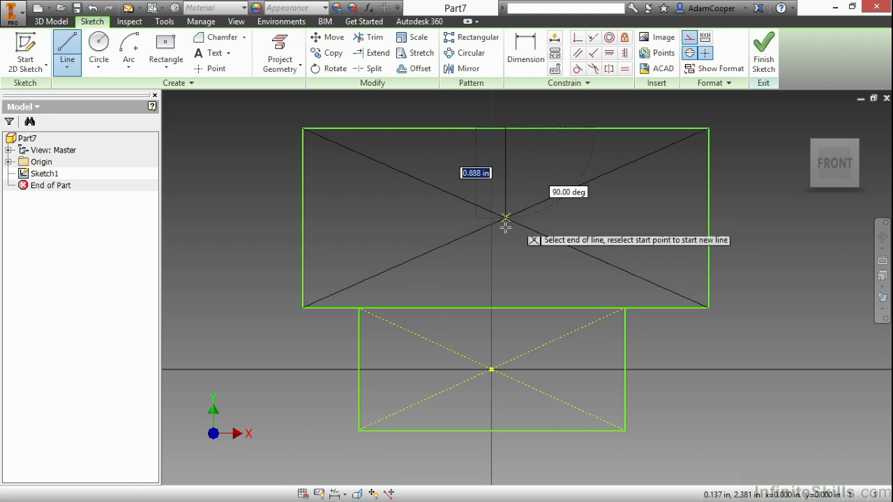
{"action": "left_click", "coordinate": [491, 308]}
{"action": "right_click", "coordinate": [555, 218]}
{"action": "left_click", "coordinate": [590, 220]}
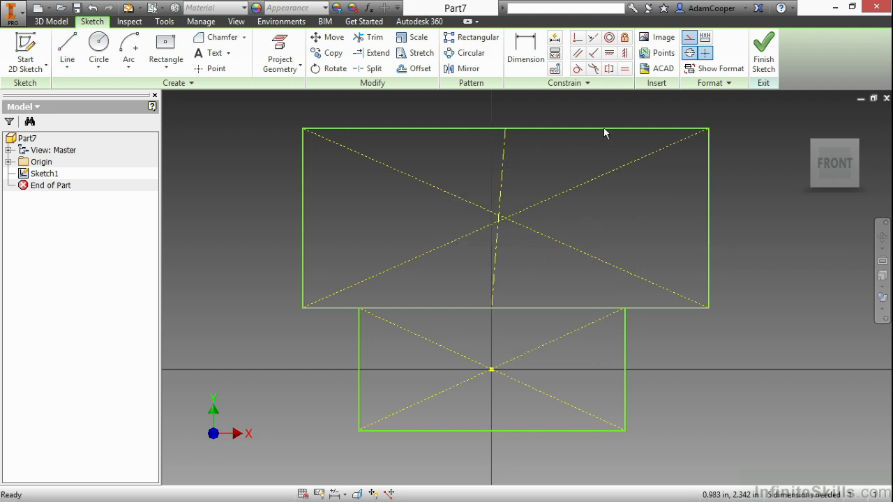
Switch the new line from construction styling to centerline styling
{"action": "left_click", "coordinate": [507, 162]}
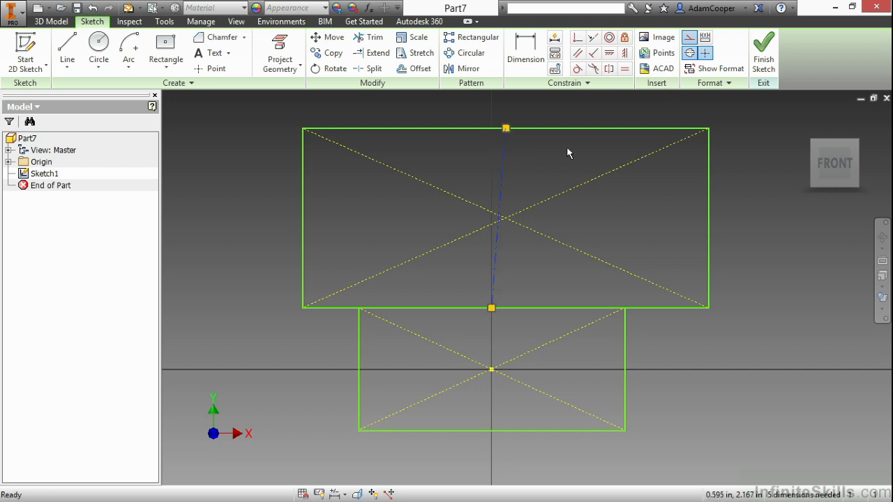
{"action": "left_click", "coordinate": [688, 40]}
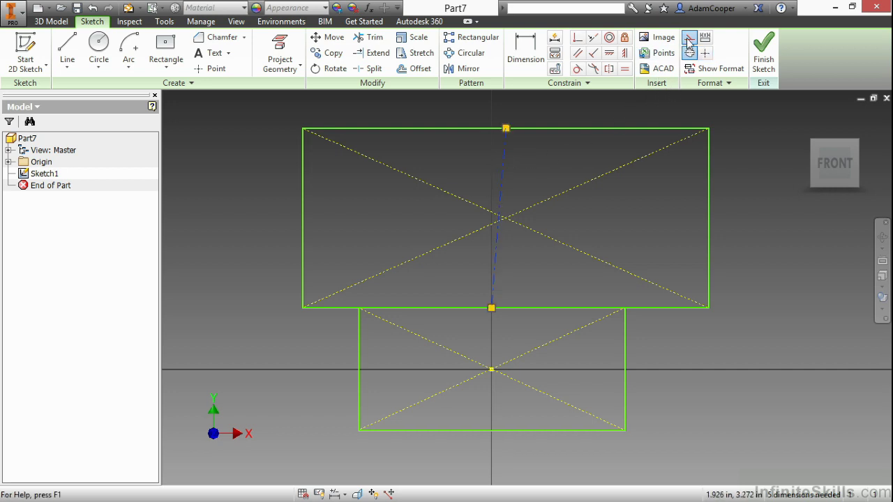
{"action": "left_click", "coordinate": [539, 166]}
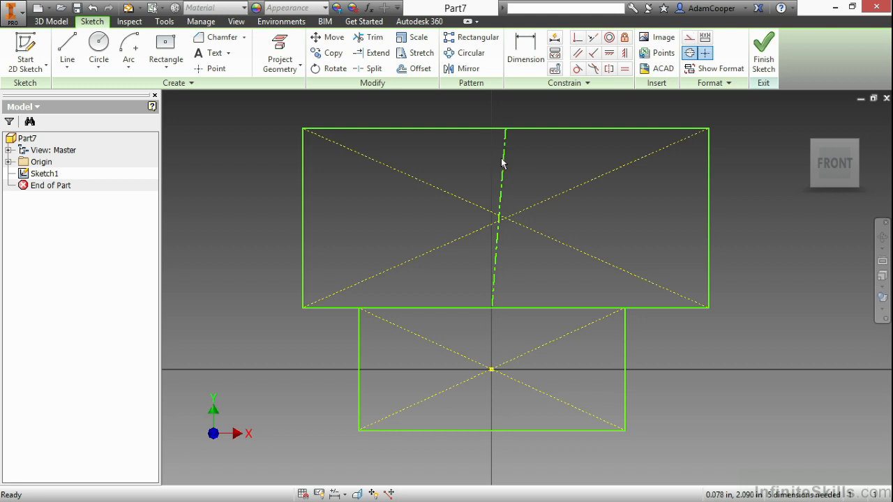
Apply a Vertical constraint to the centerline
{"action": "left_click", "coordinate": [505, 164]}
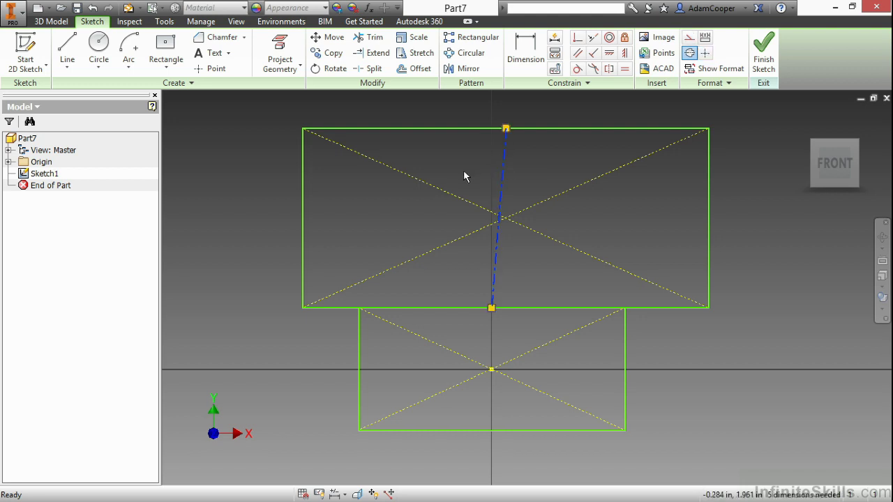
{"action": "left_click", "coordinate": [626, 55]}
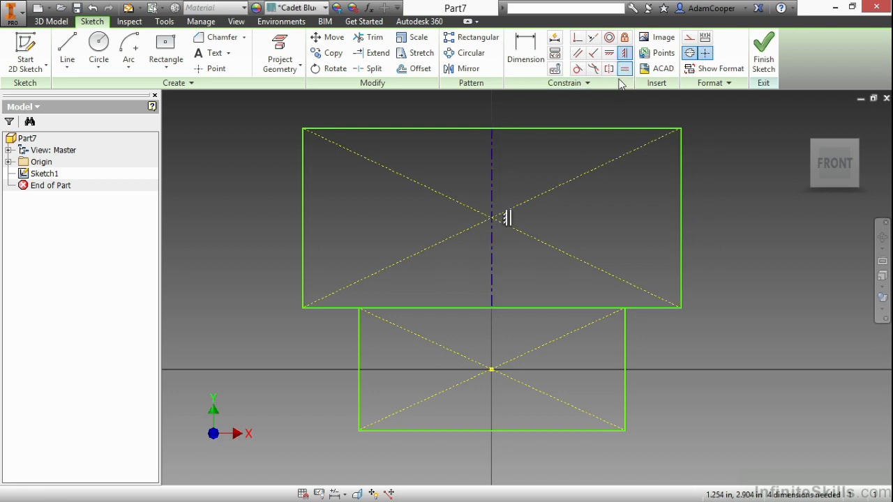
{"action": "right_click", "coordinate": [504, 168]}
{"action": "left_click", "coordinate": [539, 170]}
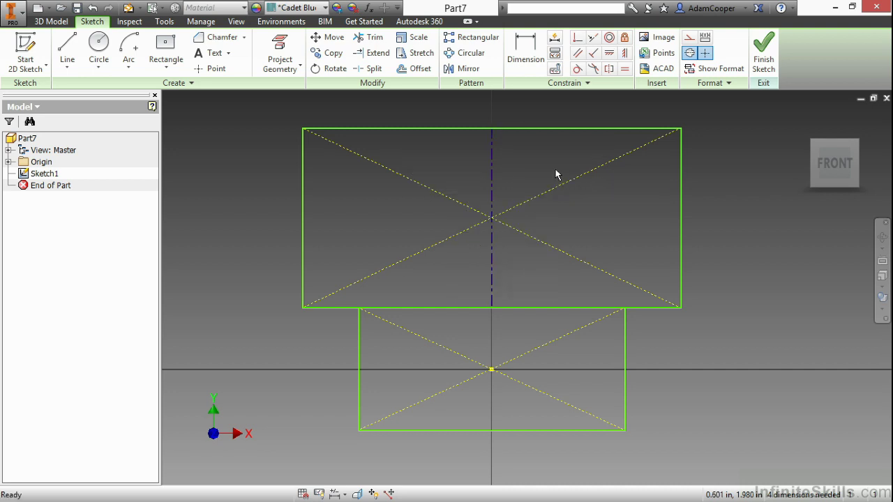
Finish the 2D sketch, cancel a started Extrude, and pan to centre the sketch
{"action": "right_click", "coordinate": [508, 183]}
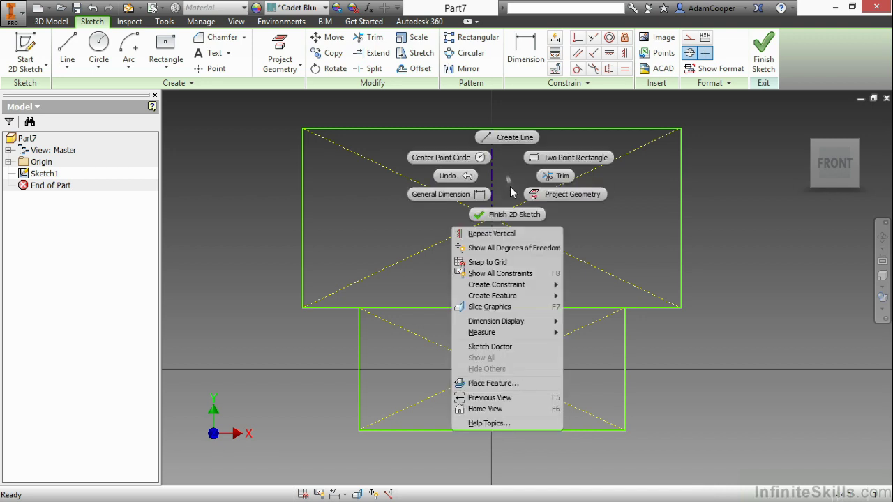
{"action": "left_click", "coordinate": [505, 213]}
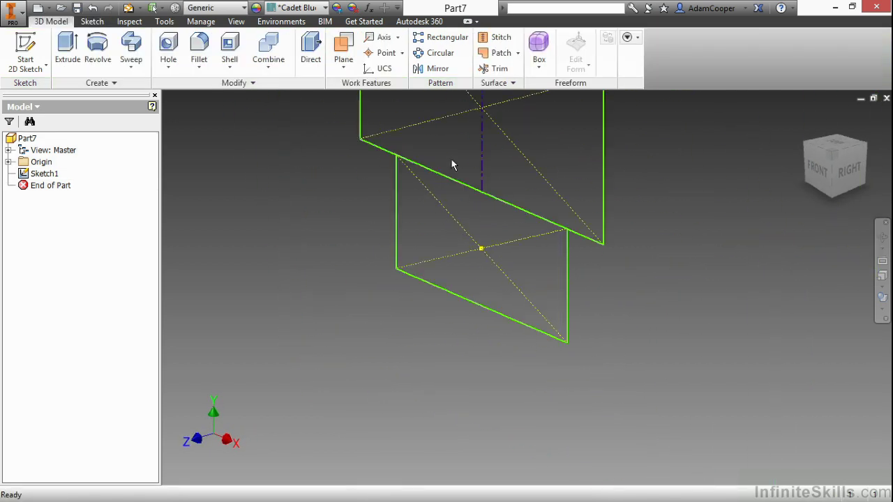
{"action": "middle_click_drag", "start_coordinate": [451, 159], "coordinate": [456, 235]}
{"action": "right_click", "coordinate": [442, 201]}
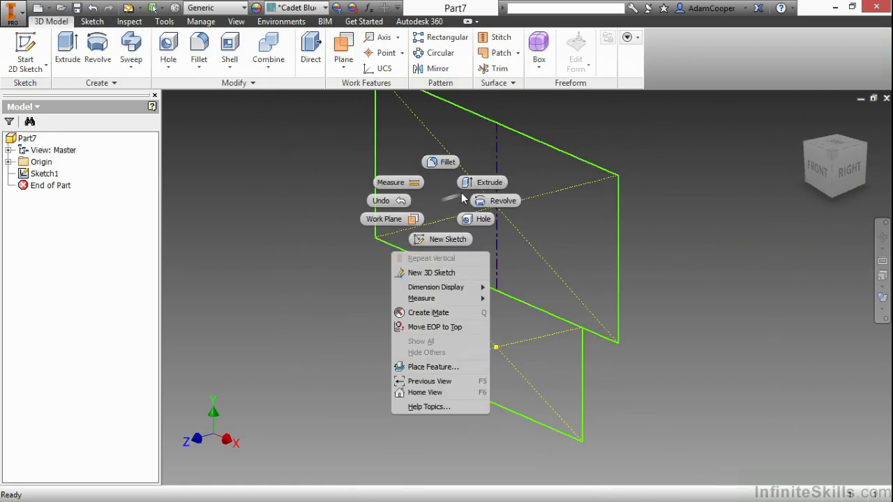
{"action": "left_click", "coordinate": [469, 183]}
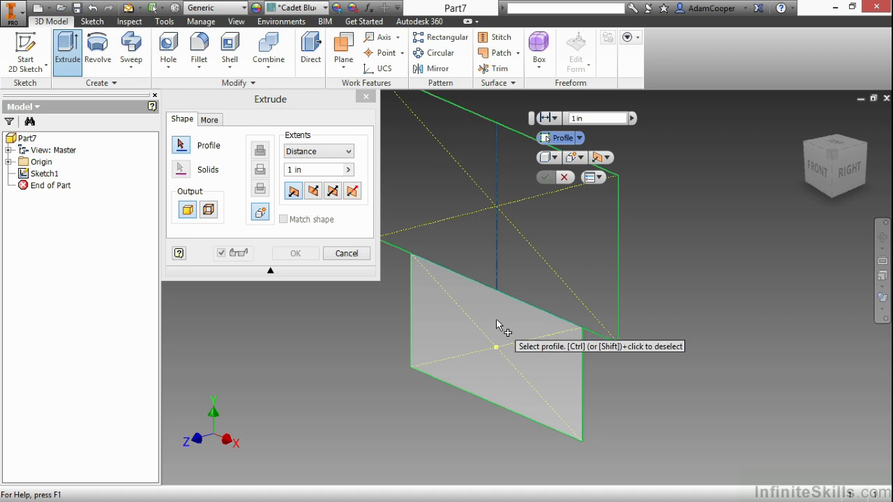
{"action": "key", "text": "Escape"}
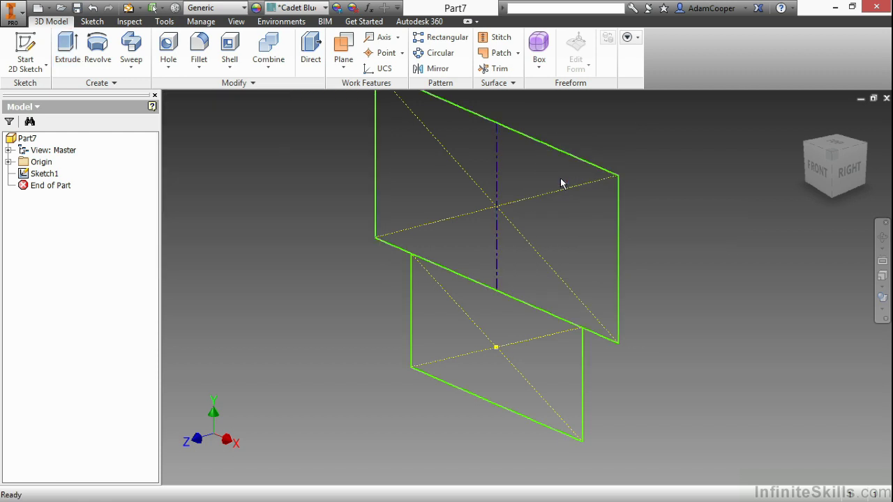
{"action": "middle_click_drag", "start_coordinate": [377, 189], "coordinate": [389, 225]}
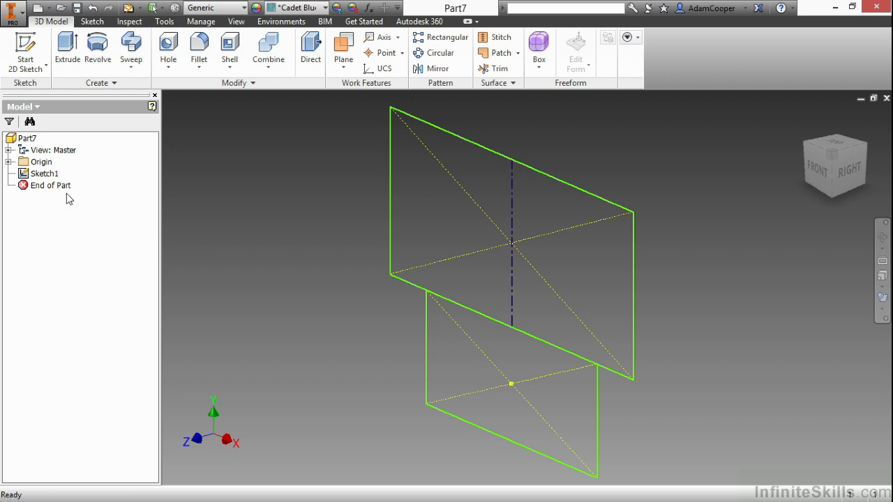
Reopen Sketch1 for editing and bring up the upper outline's right edge properties
{"action": "left_click", "coordinate": [43, 174]}
{"action": "double_click", "coordinate": [43, 174]}
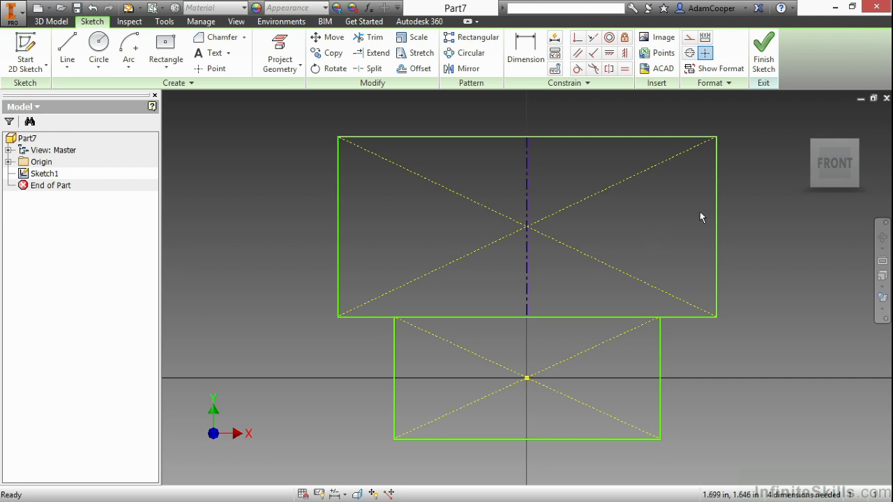
{"action": "left_click", "coordinate": [715, 190]}
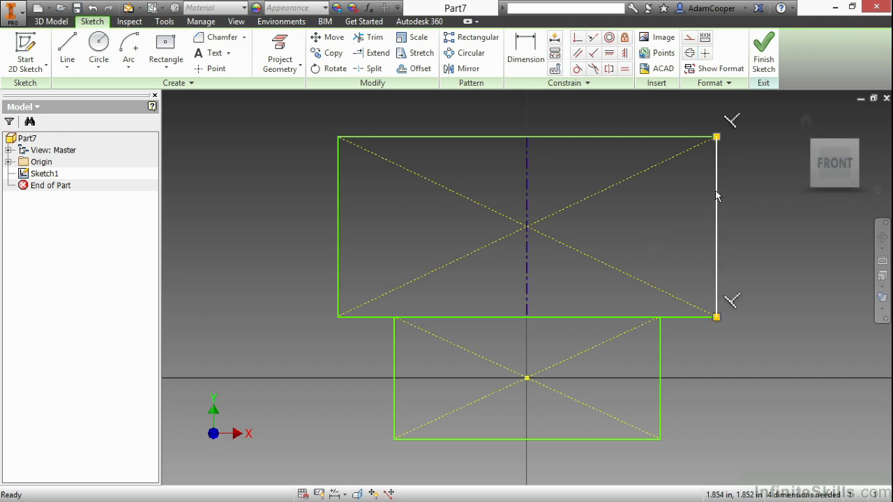
{"action": "right_click", "coordinate": [717, 196]}
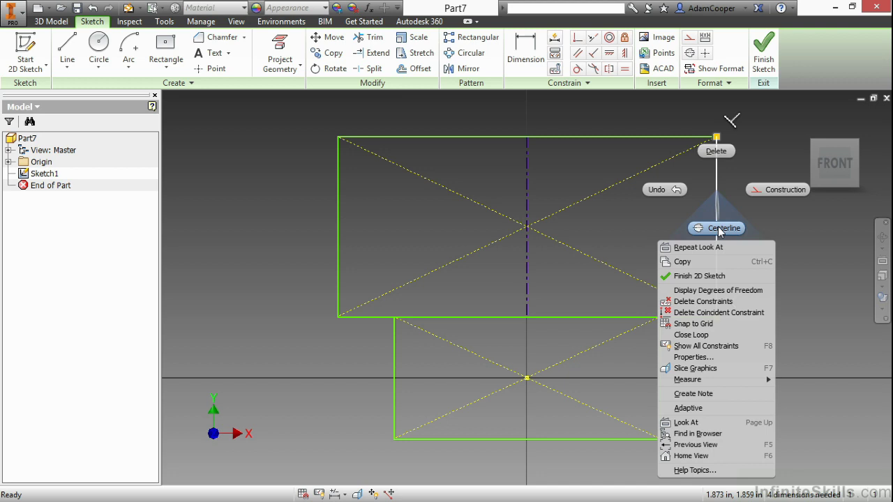
{"action": "left_click", "coordinate": [707, 357]}
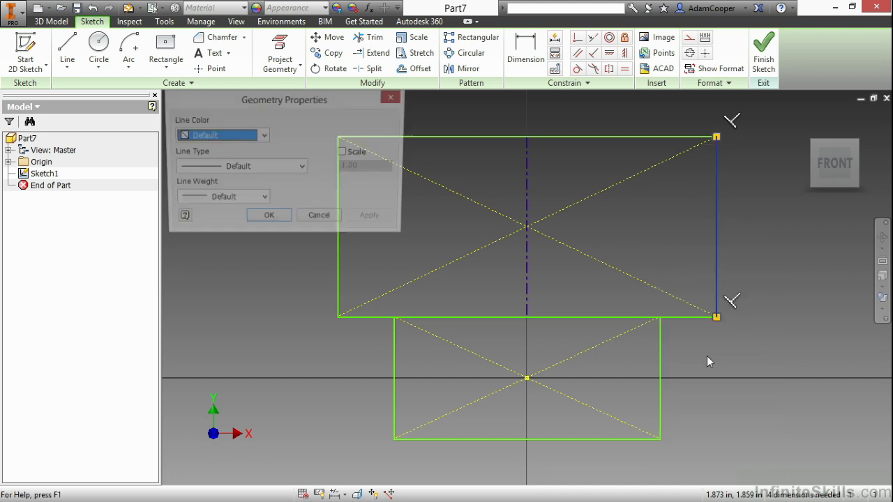
Set the right edge to Red colour, Dashed line type and 0.014 in line weight
{"action": "left_click", "coordinate": [263, 136]}
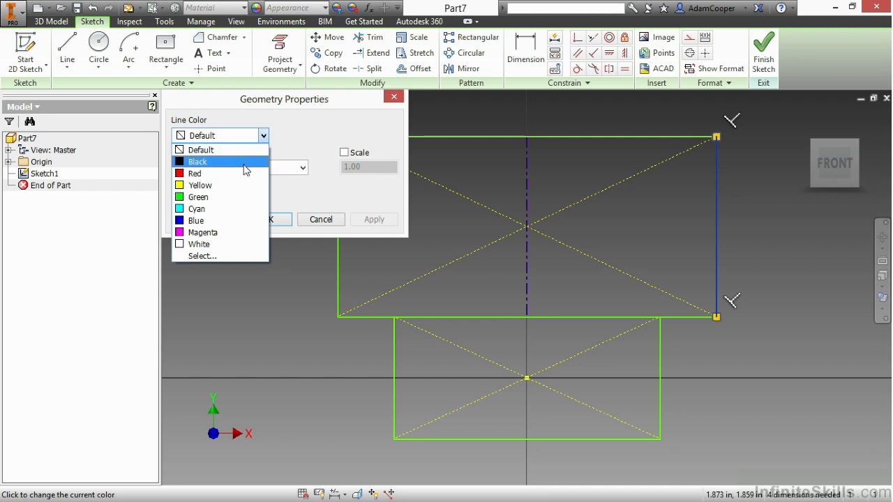
{"action": "left_click", "coordinate": [244, 173]}
{"action": "left_click", "coordinate": [272, 168]}
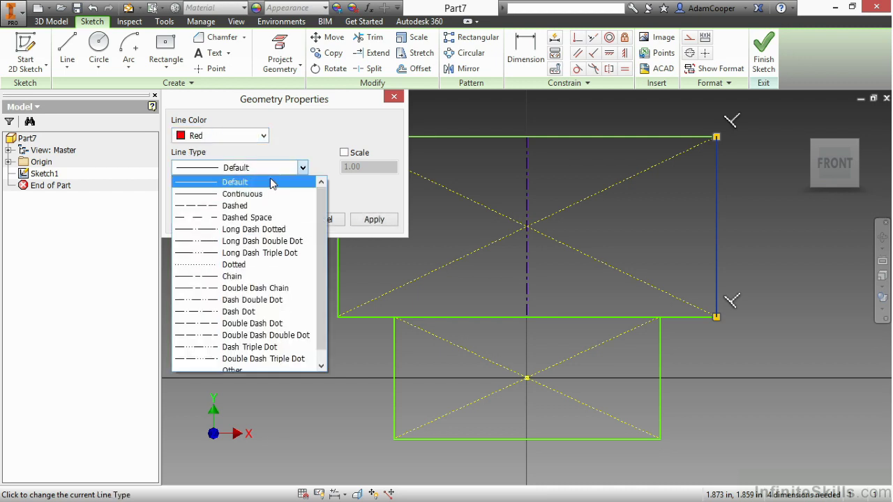
{"action": "left_click", "coordinate": [268, 206]}
{"action": "left_click", "coordinate": [239, 200]}
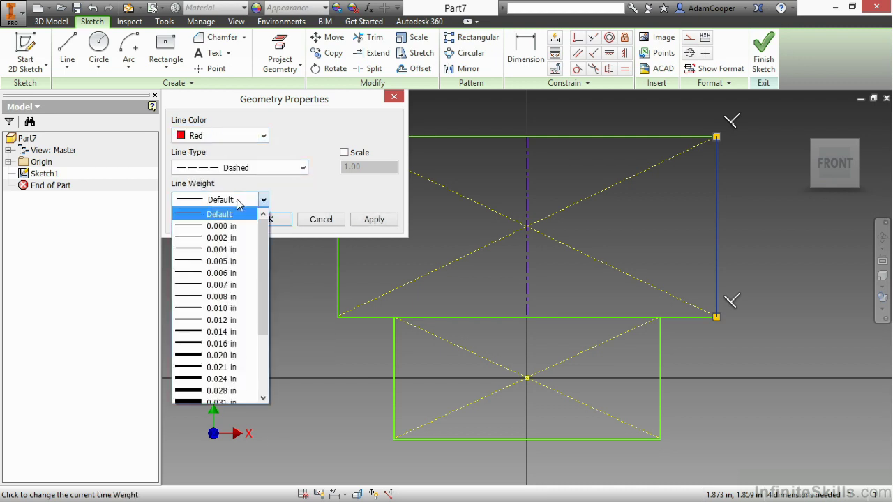
{"action": "left_click", "coordinate": [240, 331]}
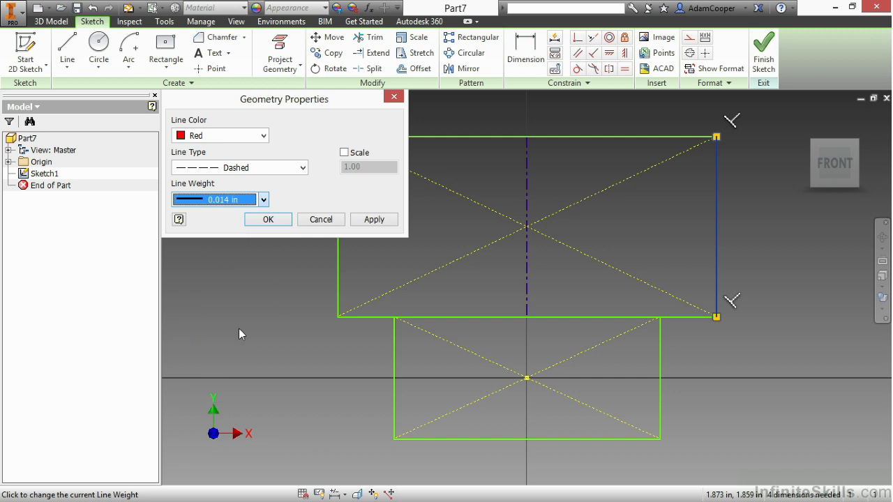
{"action": "left_click", "coordinate": [269, 220]}
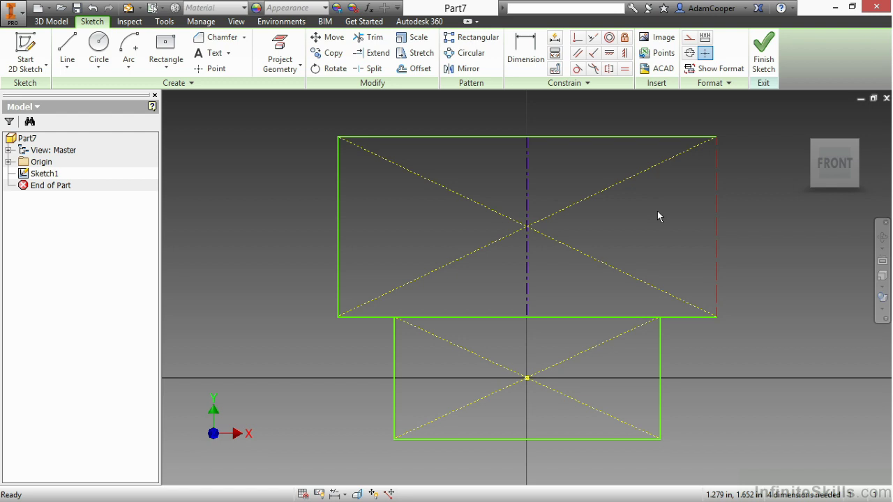
{"action": "left_click", "coordinate": [716, 209]}
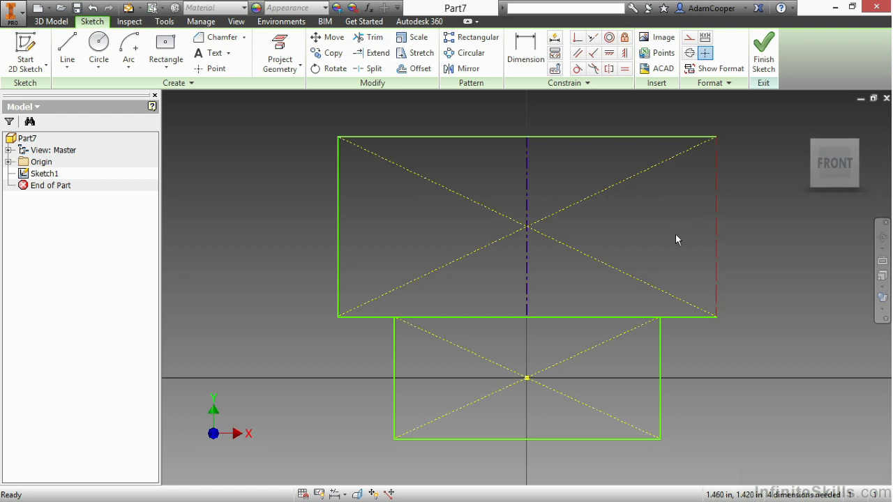
{"action": "left_click", "coordinate": [532, 203]}
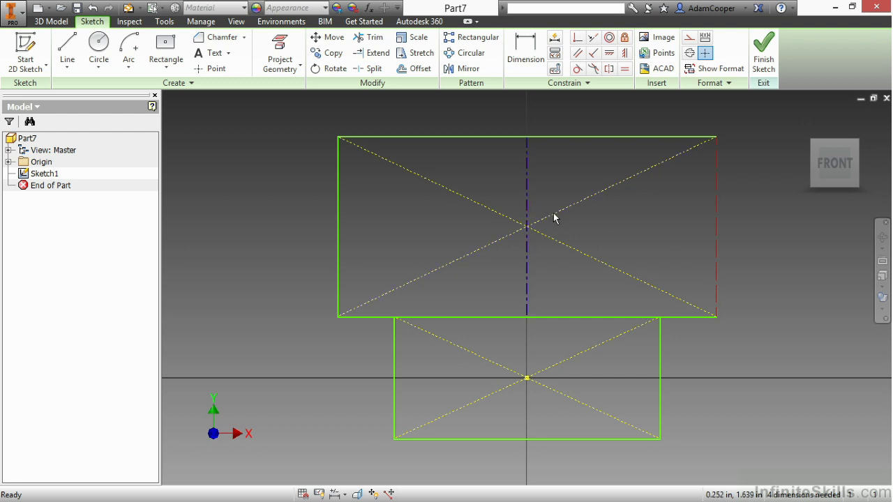